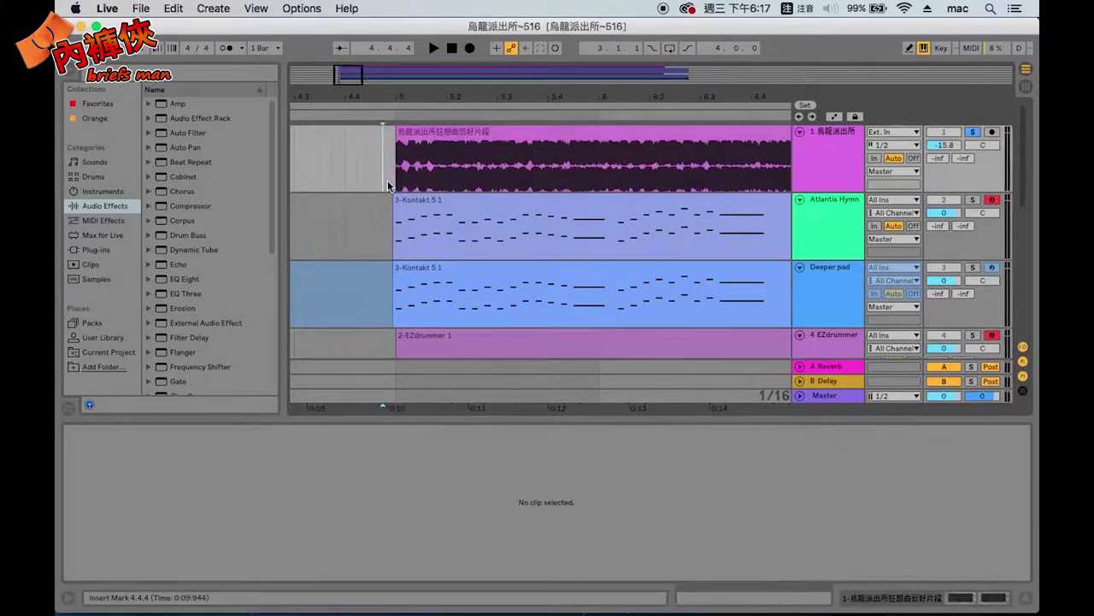
Play the soloed 烏龍派出所 audio track from just before bar 5, and stop playback on the clip
{"action": "key", "text": "space"}
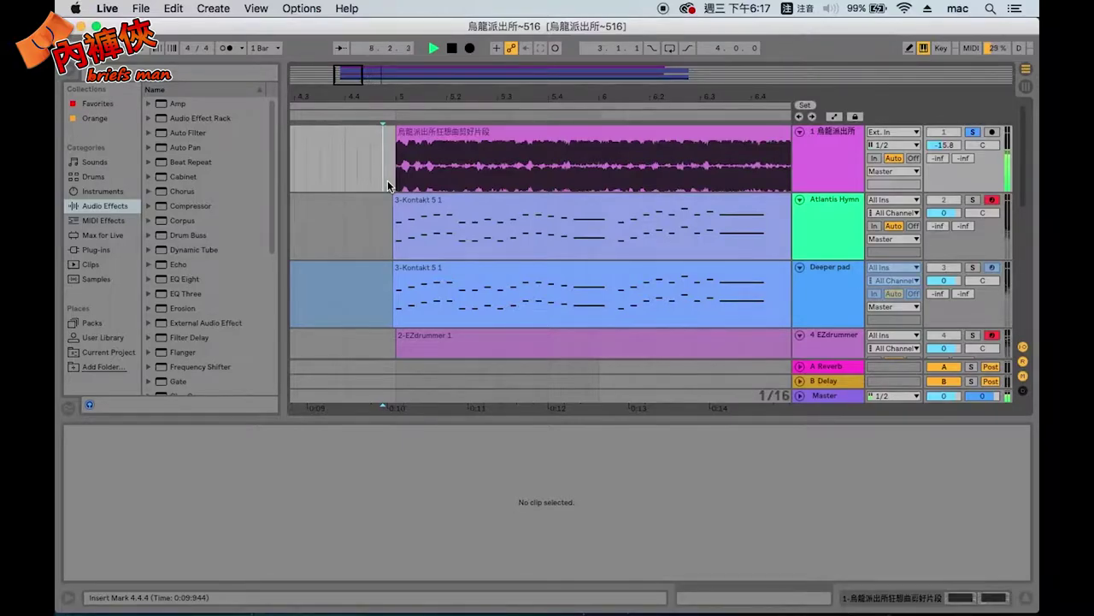
{"action": "left_click", "coordinate": [530, 183]}
{"action": "key", "text": "space"}
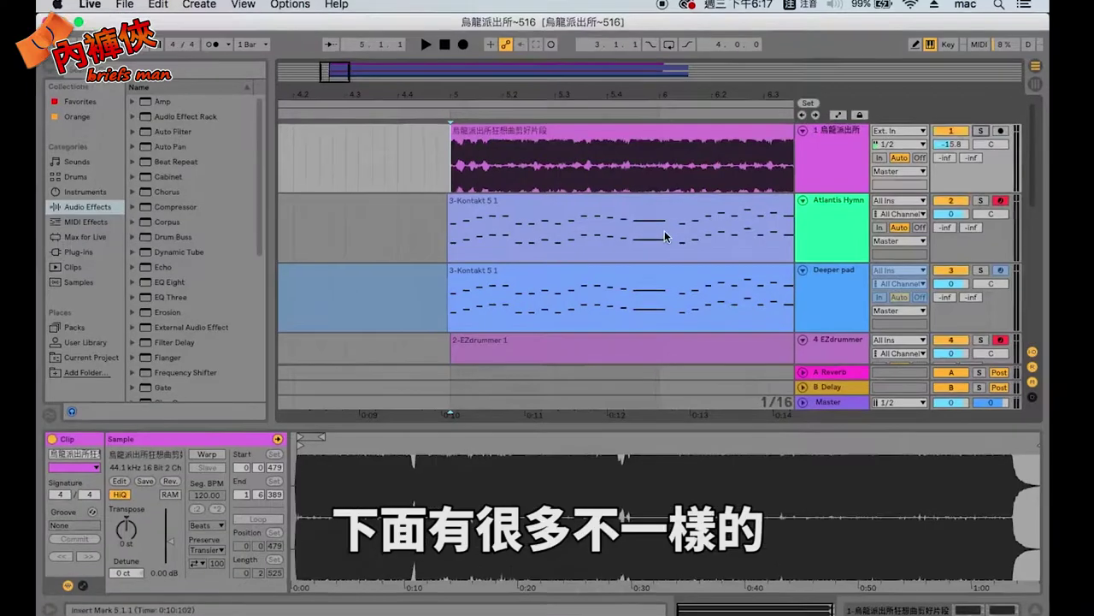
Review the arrangement's instrument tracks and open the Equator plug-in window of the Atlantis Hymn track
{"action": "scroll", "coordinate": [667, 236], "scroll_direction": "down", "scroll_amount": 5}
{"action": "scroll", "coordinate": [667, 235], "scroll_direction": "right", "scroll_amount": 3}
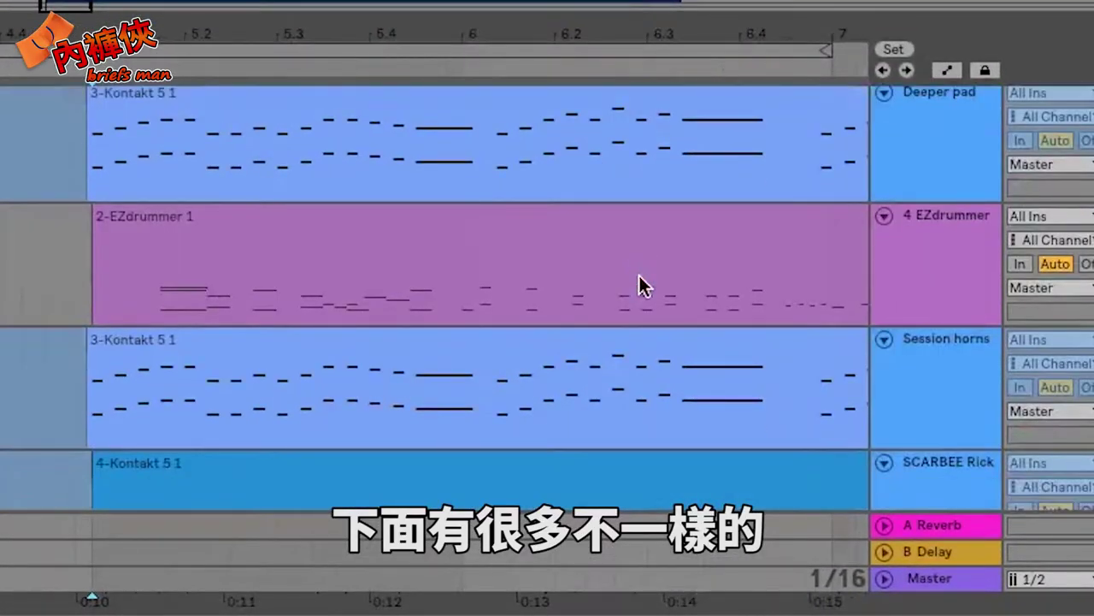
{"action": "scroll", "coordinate": [642, 284], "scroll_direction": "down", "scroll_amount": 2}
{"action": "scroll", "coordinate": [641, 284], "scroll_direction": "up", "scroll_amount": 5}
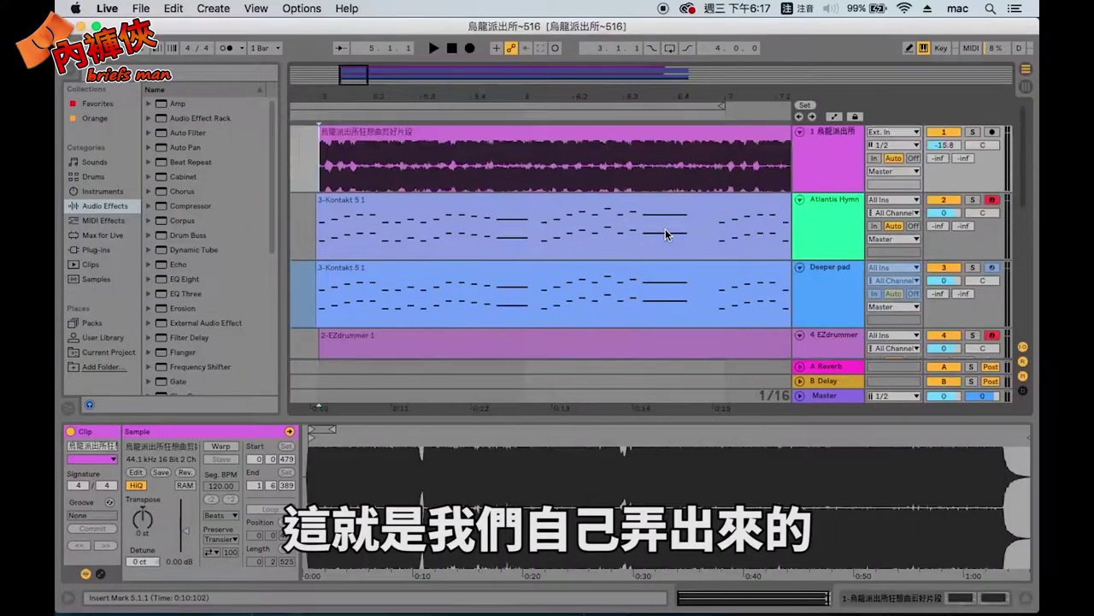
{"action": "scroll", "coordinate": [665, 228], "scroll_direction": "right", "scroll_amount": 2}
{"action": "left_click", "coordinate": [838, 198]}
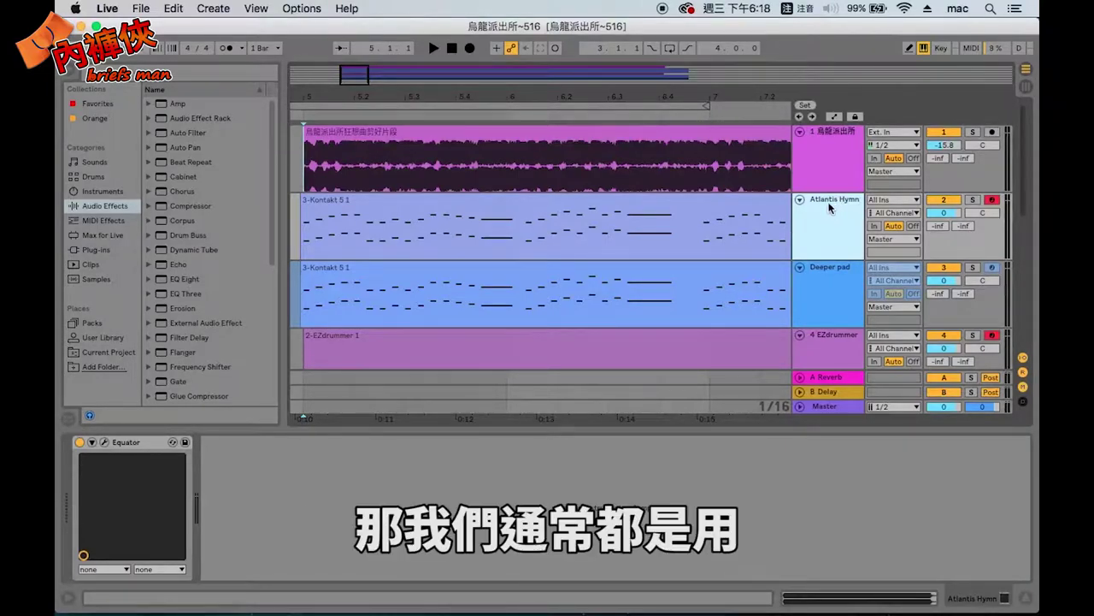
{"action": "left_click", "coordinate": [108, 444]}
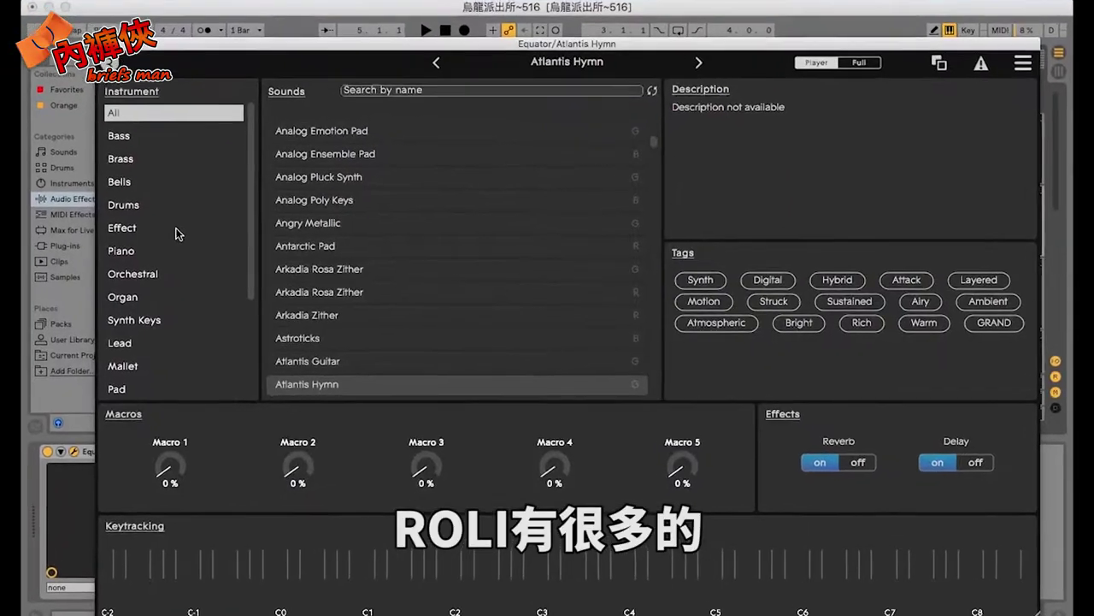
Browse Equator's instrument categories, including Bass, Brass, Drums, Piano, Synth, Vocal and Woodwind
{"action": "scroll", "coordinate": [202, 238], "scroll_direction": "down", "scroll_amount": 3}
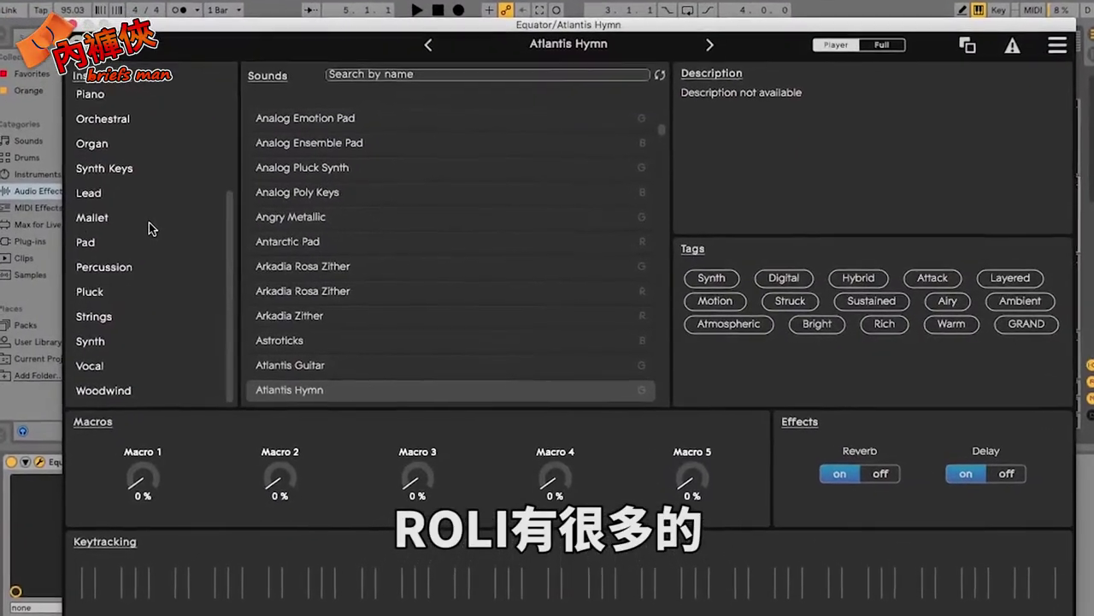
{"action": "scroll", "coordinate": [202, 239], "scroll_direction": "up", "scroll_amount": 3}
{"action": "left_click", "coordinate": [42, 100]}
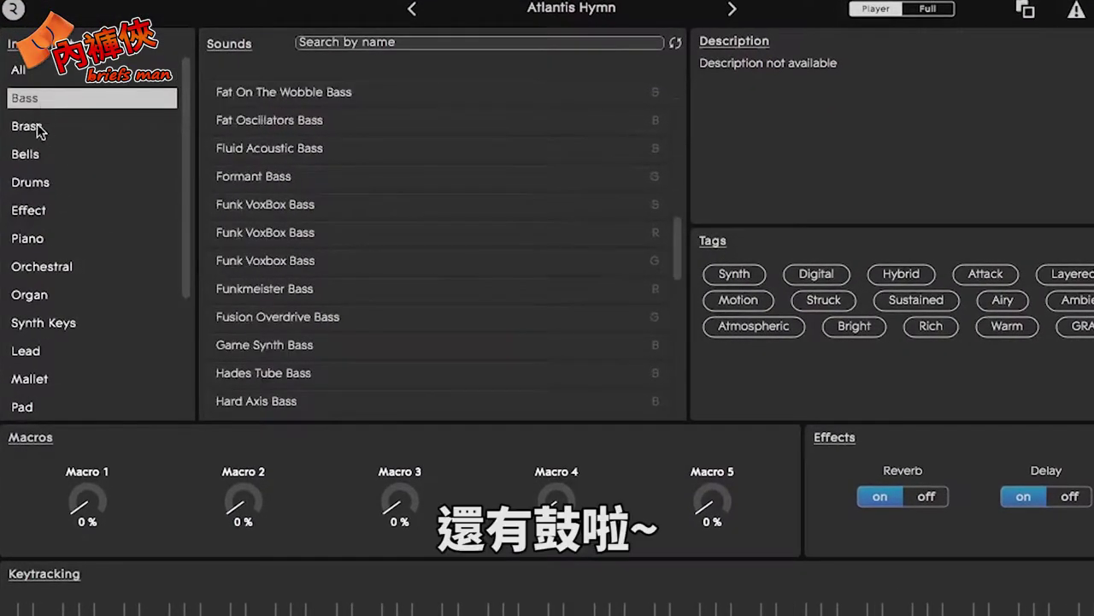
{"action": "left_click", "coordinate": [35, 127]}
{"action": "left_click", "coordinate": [42, 184]}
{"action": "scroll", "coordinate": [42, 195], "scroll_direction": "down", "scroll_amount": 1}
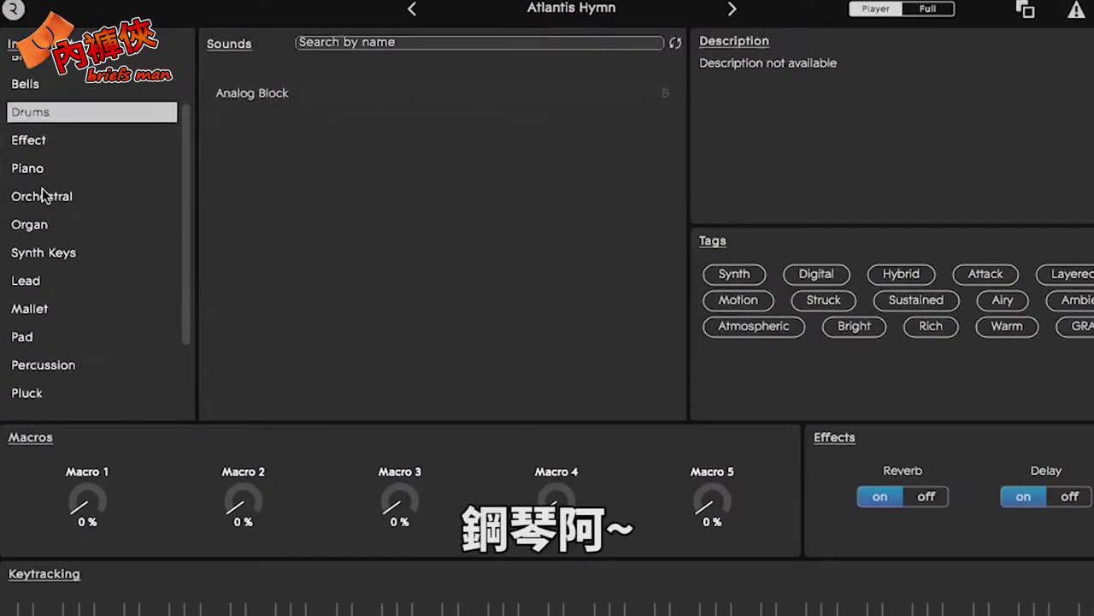
{"action": "left_click", "coordinate": [44, 167]}
{"action": "scroll", "coordinate": [66, 342], "scroll_direction": "down", "scroll_amount": 2}
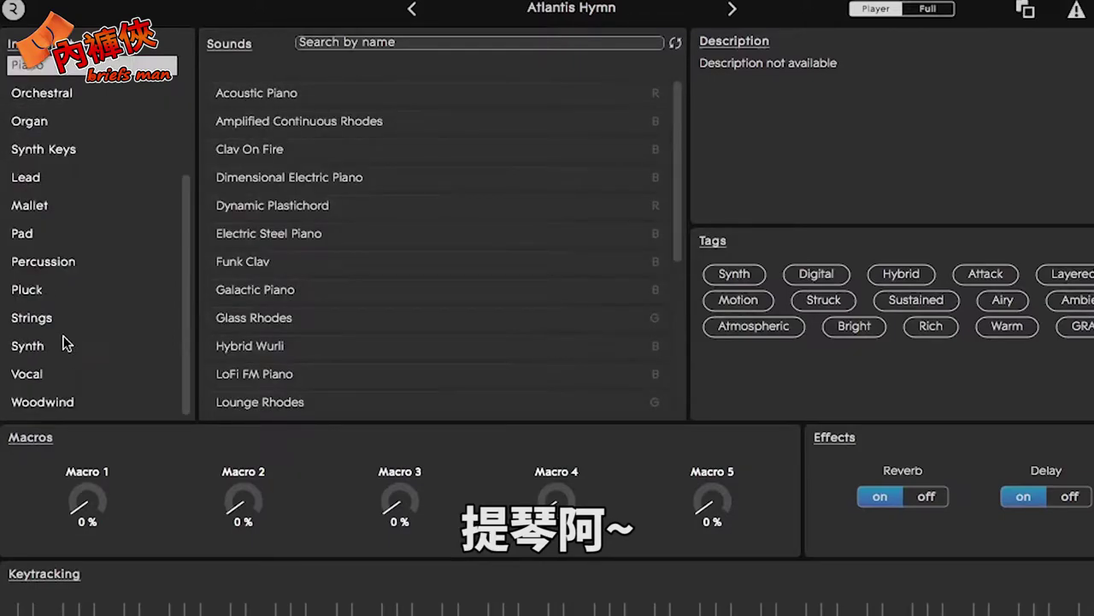
{"action": "left_click", "coordinate": [44, 349]}
{"action": "left_click", "coordinate": [57, 383]}
{"action": "left_click", "coordinate": [55, 401]}
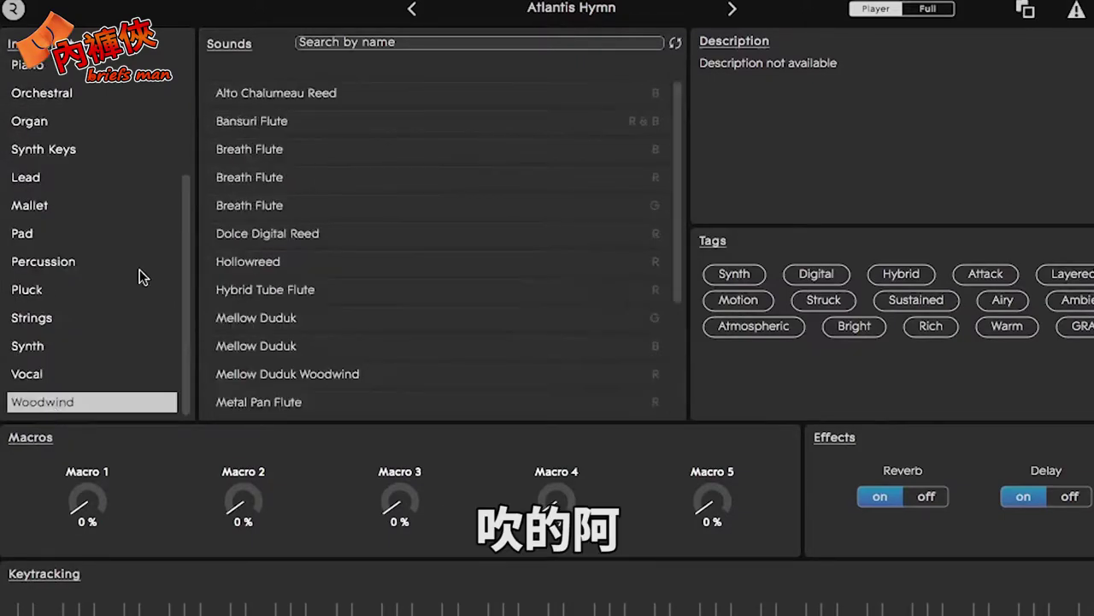
{"action": "scroll", "coordinate": [73, 145], "scroll_direction": "up", "scroll_amount": 3}
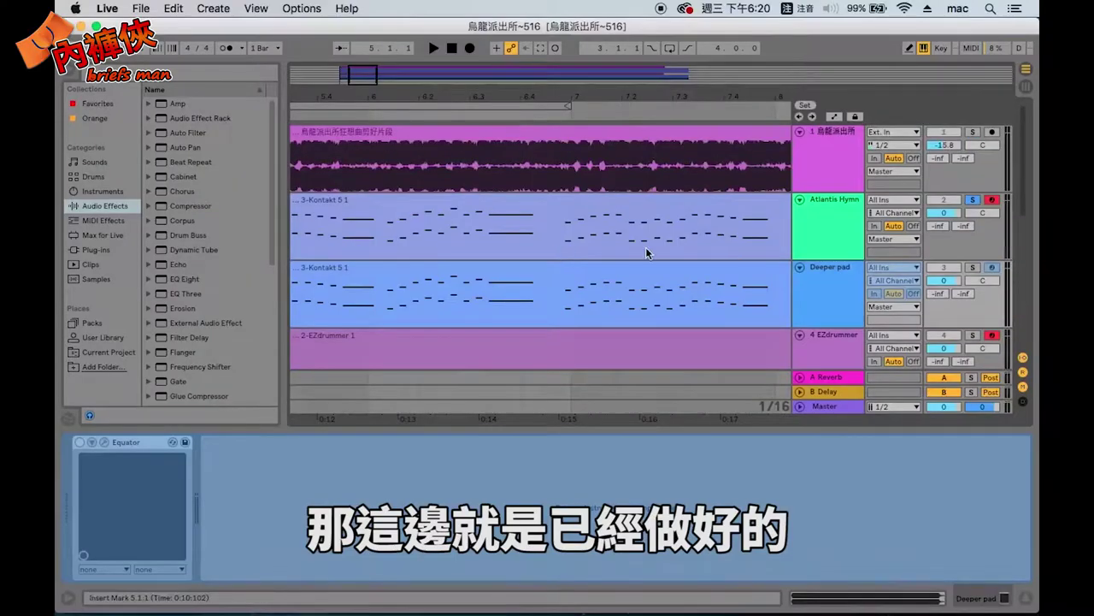
Solo the finished instrument tracks and play them together from 4.4.4, just before the clips begin
{"action": "scroll", "coordinate": [645, 247], "scroll_direction": "down", "scroll_amount": 6}
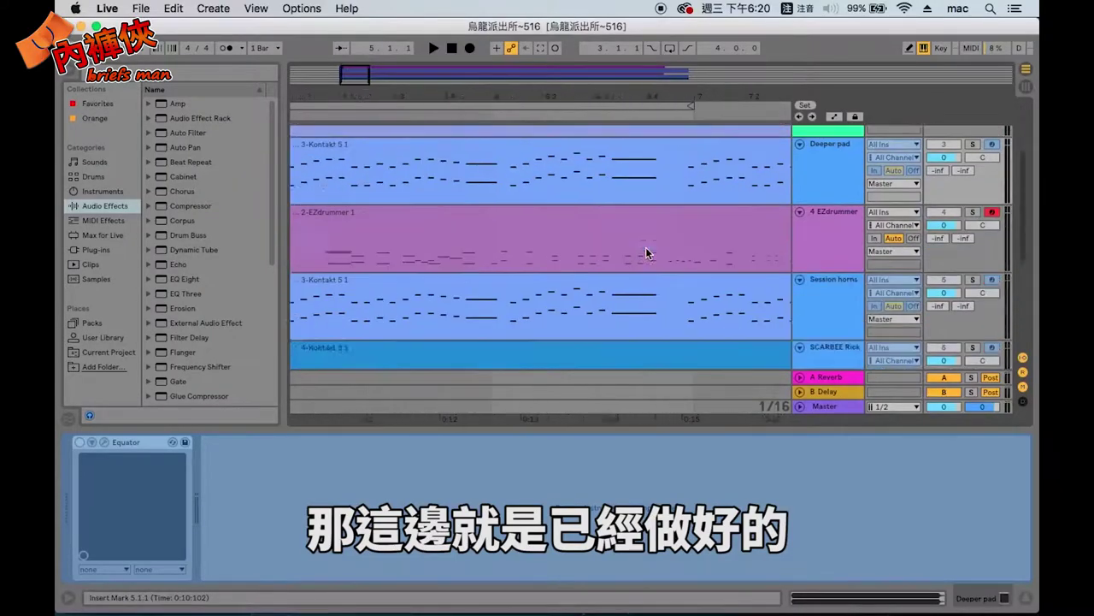
{"action": "scroll", "coordinate": [974, 296], "scroll_direction": "up", "scroll_amount": 3}
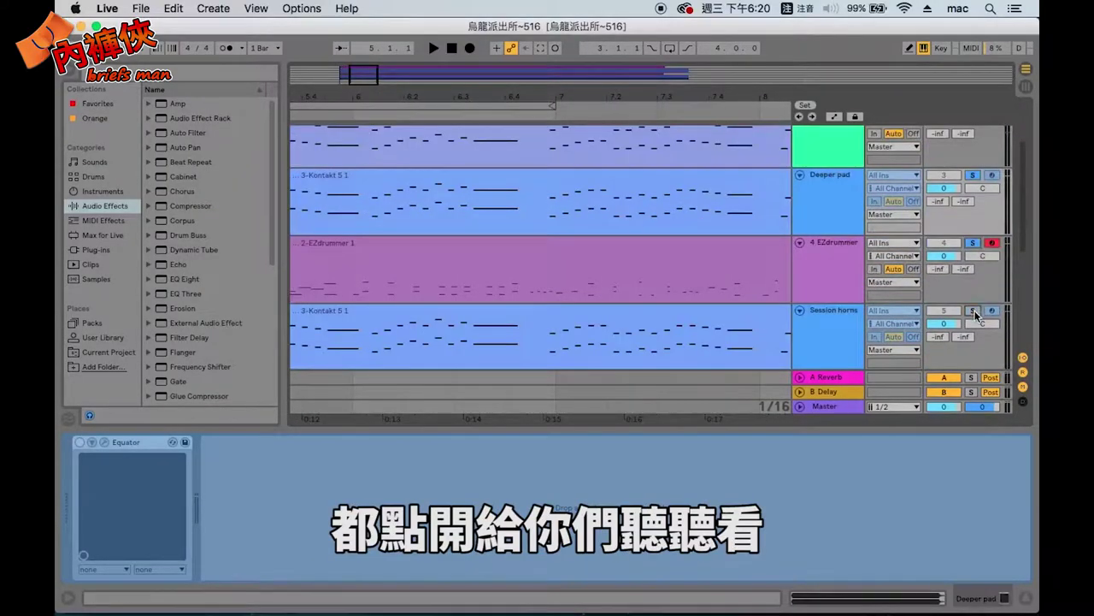
{"action": "scroll", "coordinate": [974, 310], "scroll_direction": "down", "scroll_amount": 2}
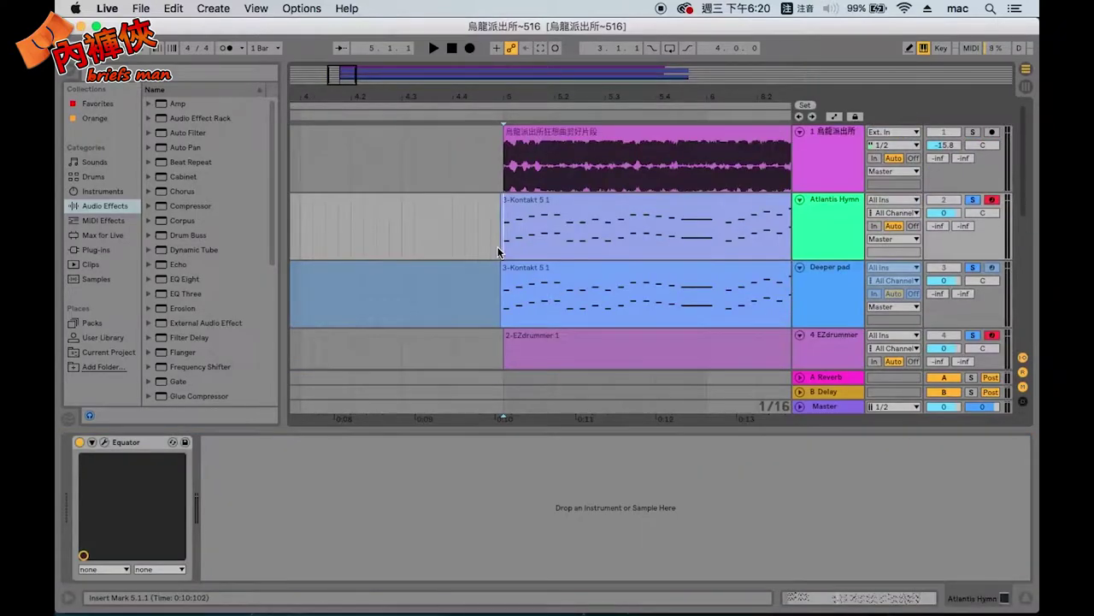
{"action": "left_click", "coordinate": [493, 248]}
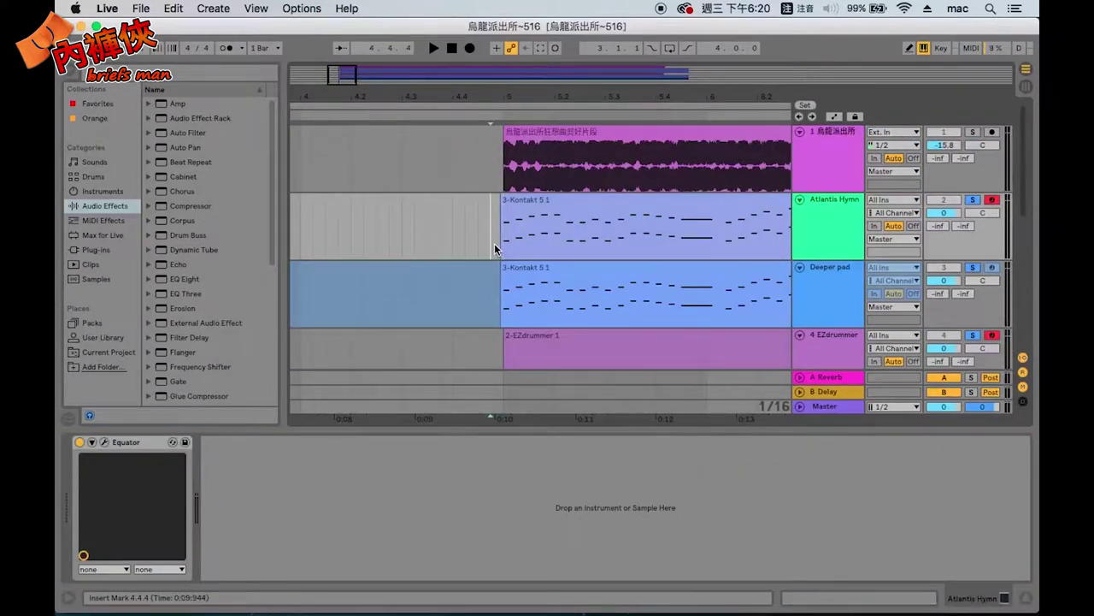
{"action": "key", "text": "space"}
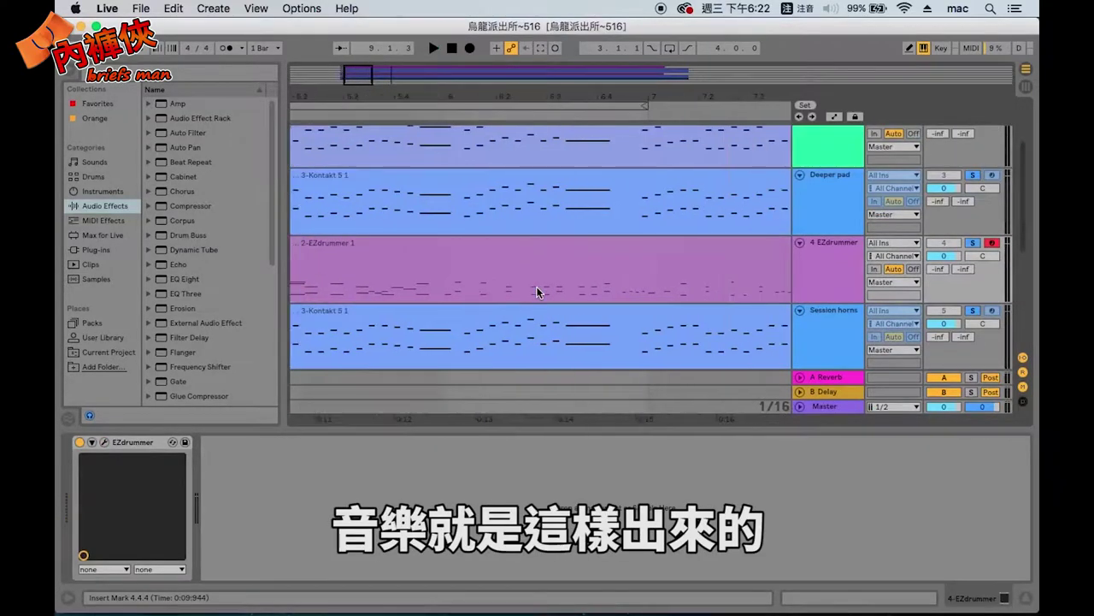
Close the 烏龍派出所~516 project without saving and start with an empty set in Arrangement View
{"action": "scroll", "coordinate": [536, 292], "scroll_direction": "up", "scroll_amount": 5}
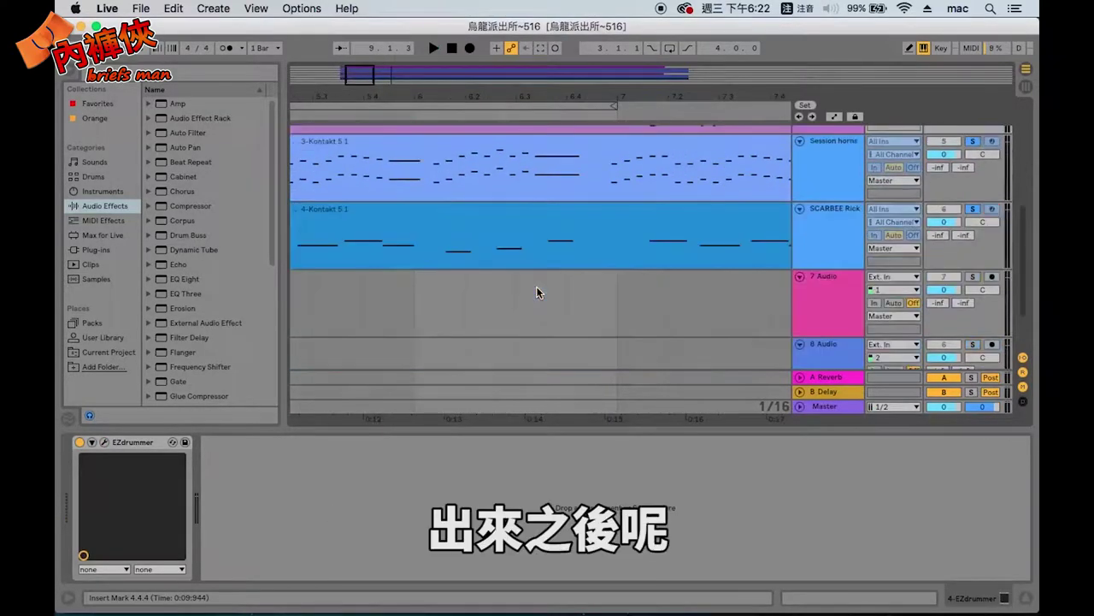
{"action": "scroll", "coordinate": [536, 292], "scroll_direction": "left", "scroll_amount": 2}
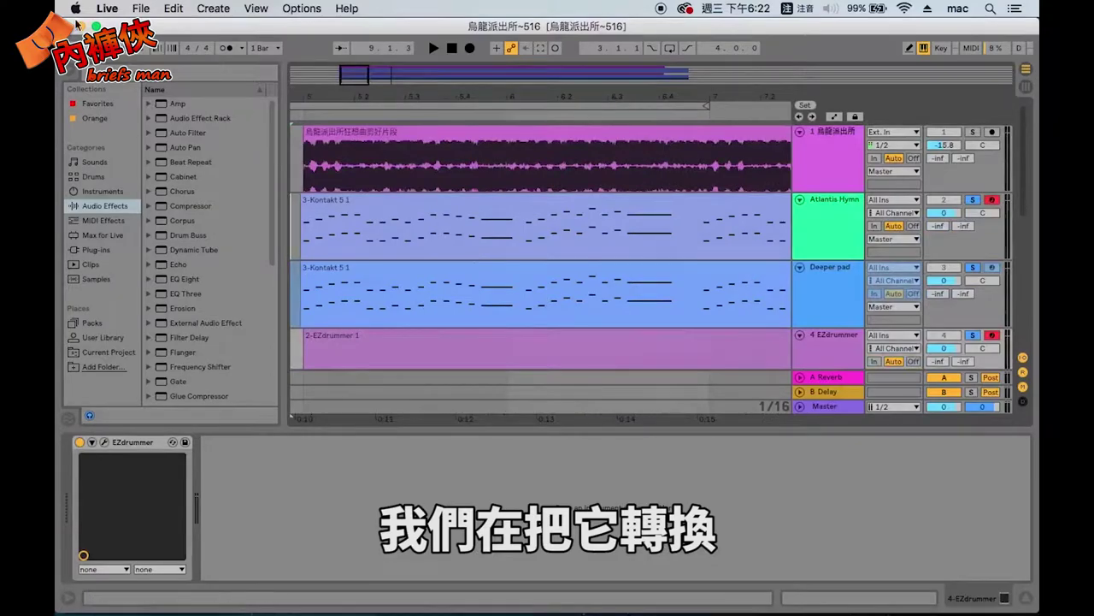
{"action": "key", "text": "super+q"}
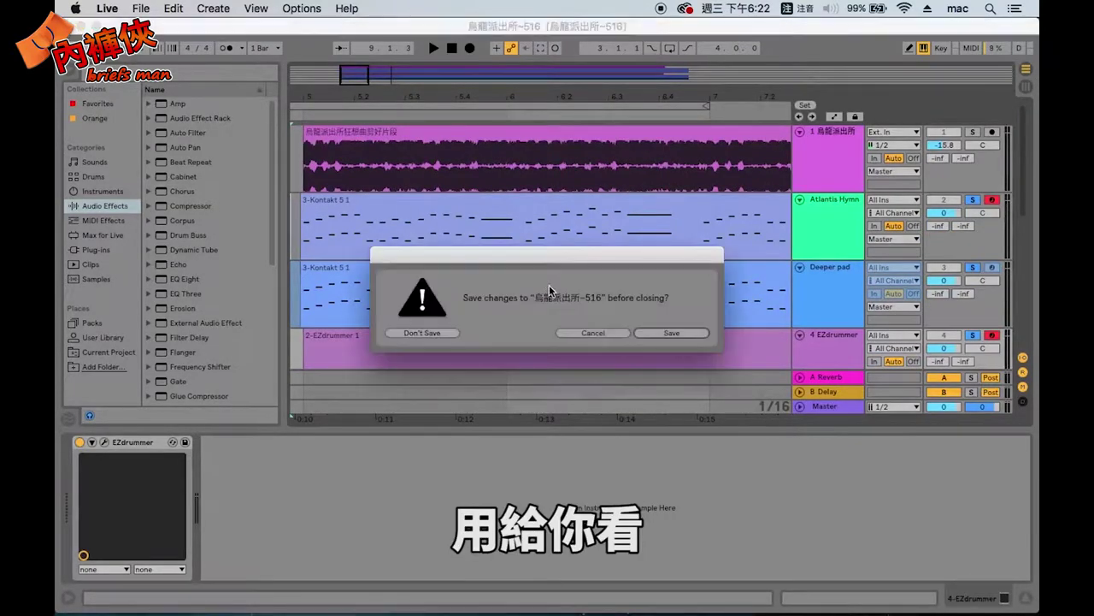
{"action": "left_click", "coordinate": [442, 332]}
{"action": "left_click", "coordinate": [254, 162]}
{"action": "key", "text": "Tab"}
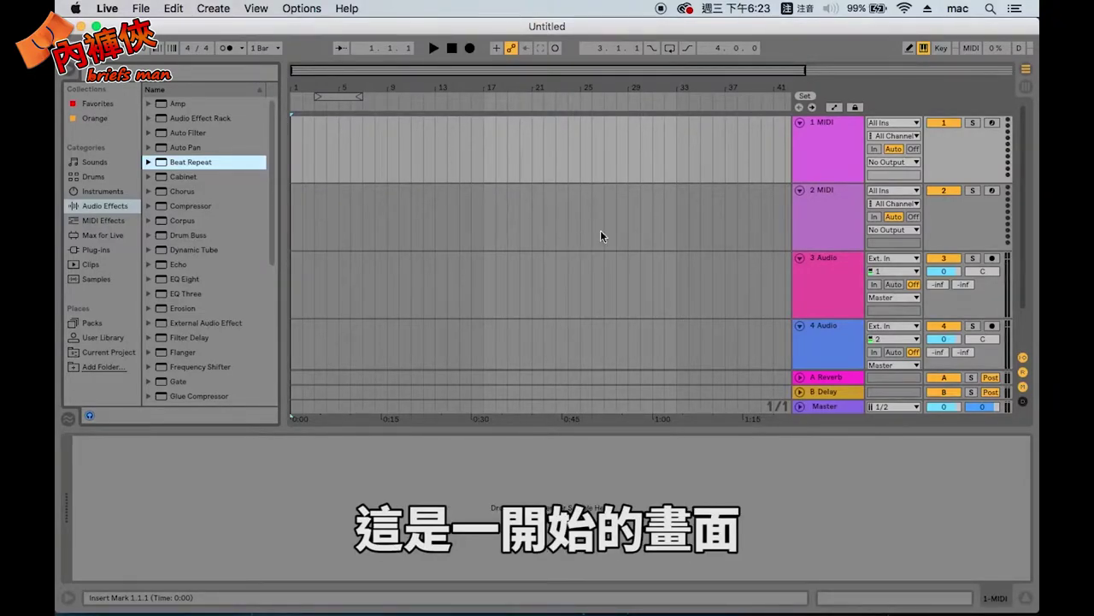
Place the 烏龍派出所 缺Vocal audio at bar 3 on the first track and play it back from there
{"action": "left_click", "coordinate": [543, 171]}
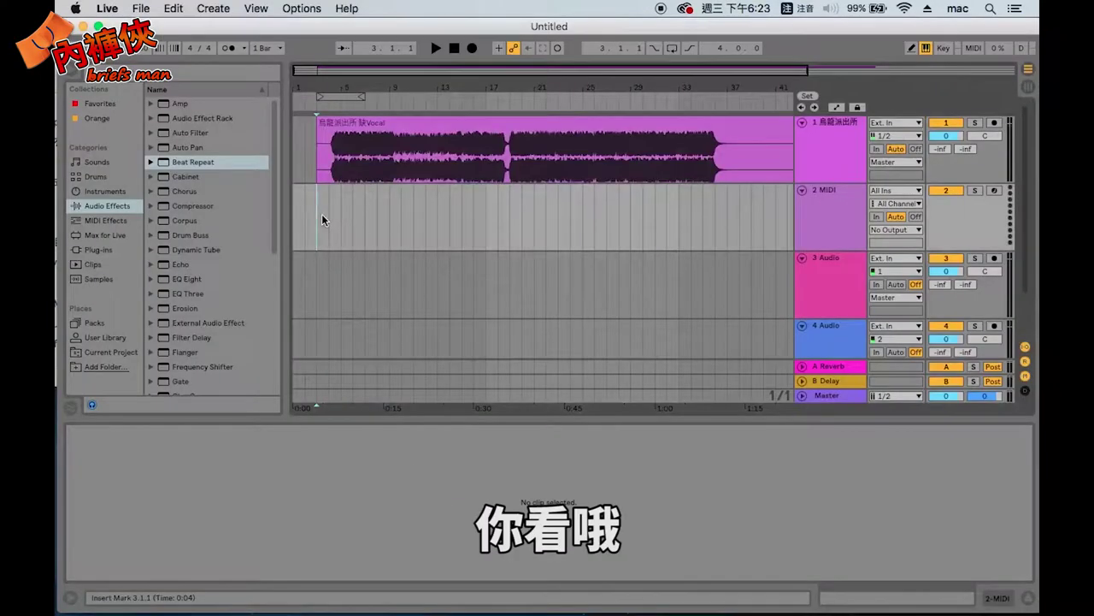
{"action": "key", "text": "space"}
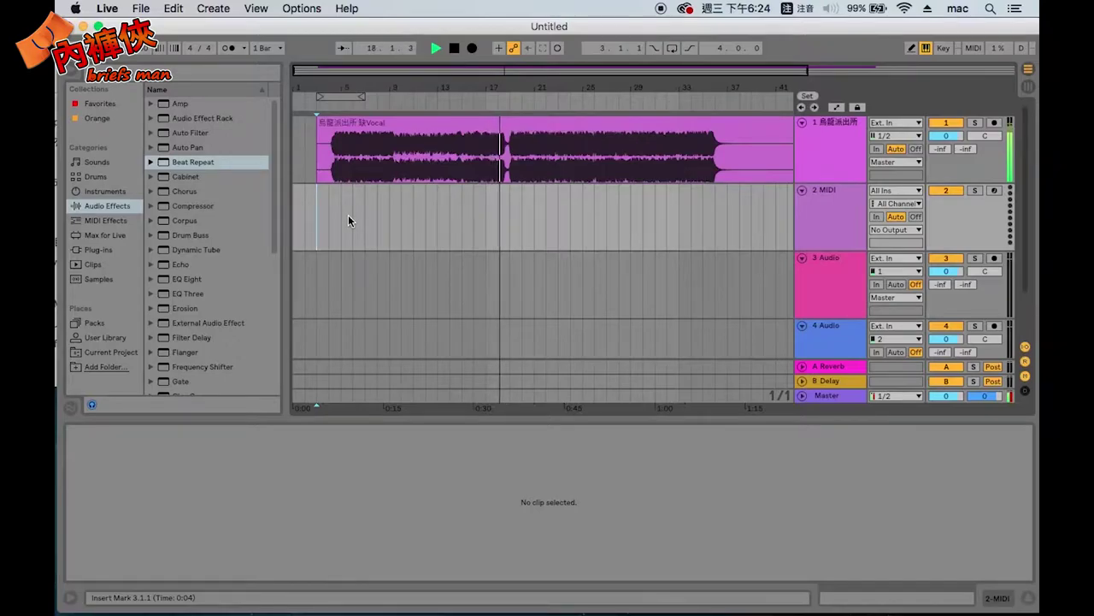
{"action": "key", "text": "space"}
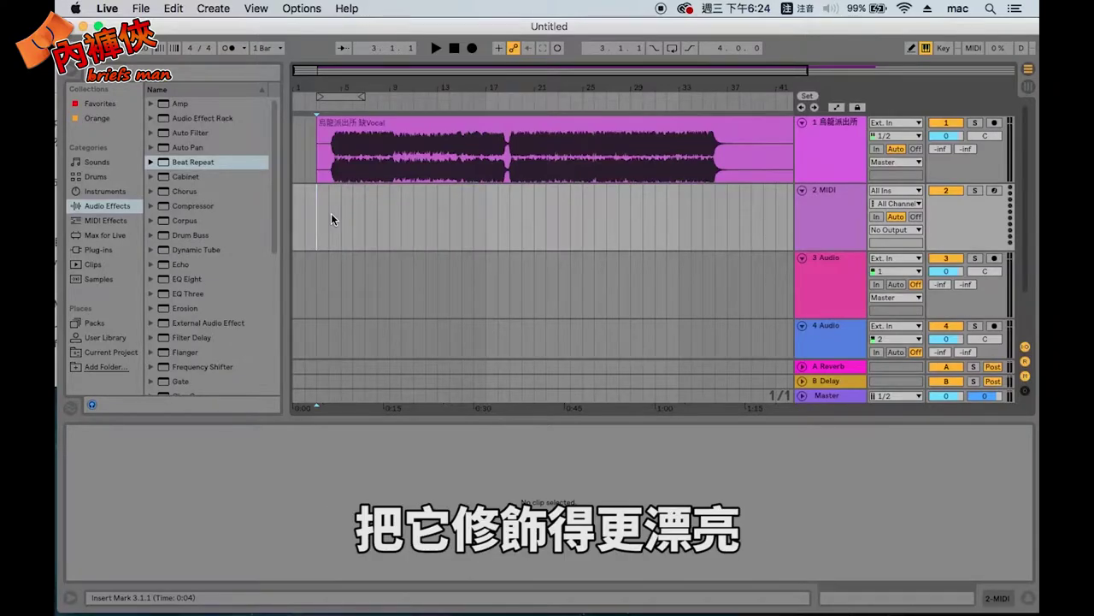
{"action": "left_click", "coordinate": [332, 214]}
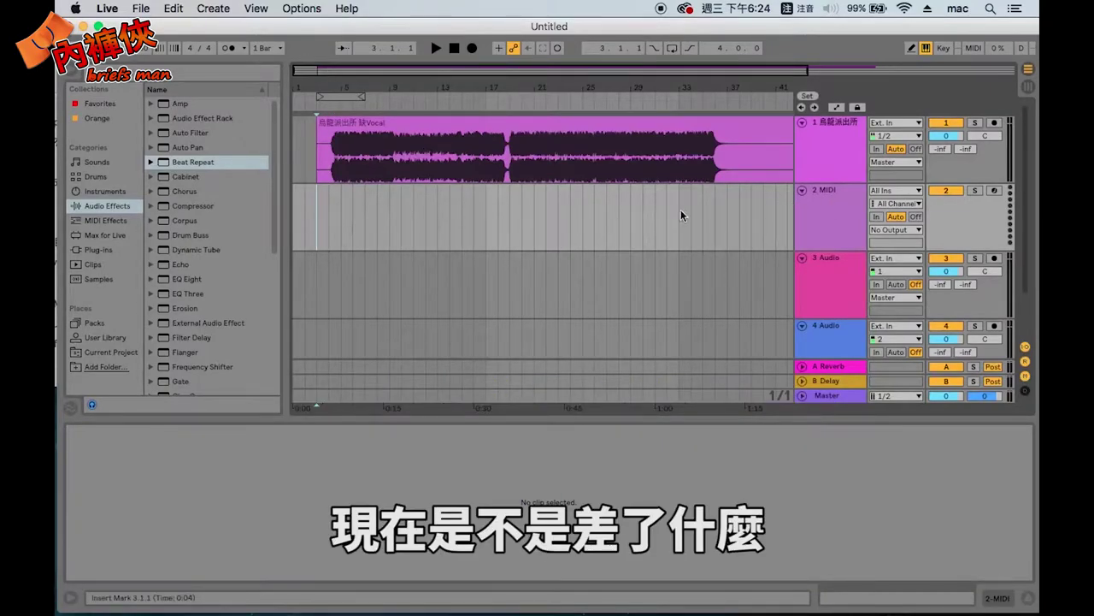
Load ROLI's Equator Audio Unit plug-in onto the second MIDI track
{"action": "left_click", "coordinate": [820, 196]}
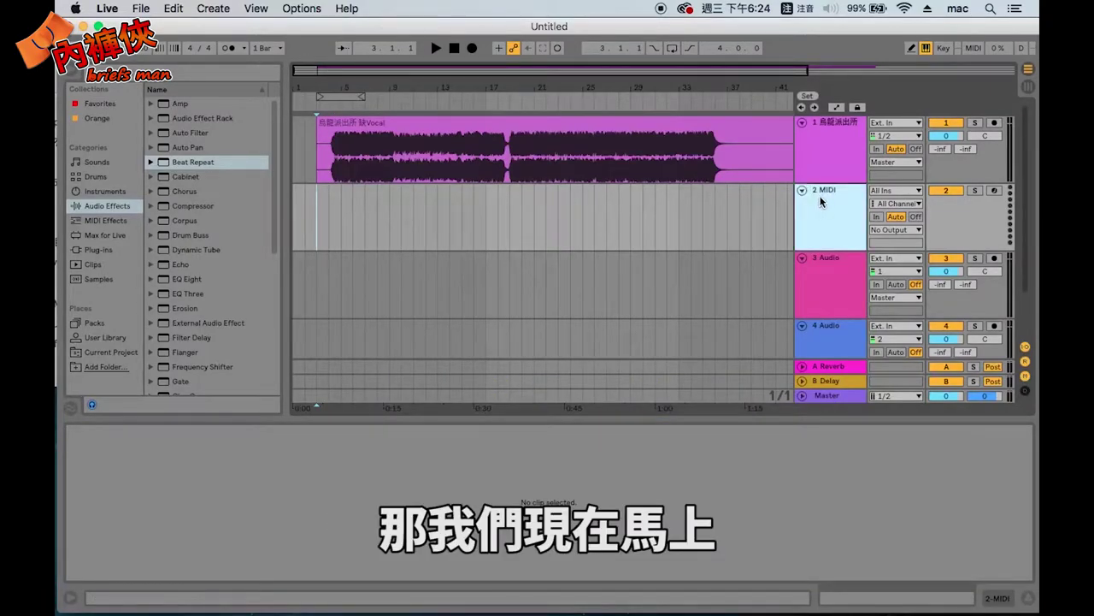
{"action": "left_click", "coordinate": [119, 247]}
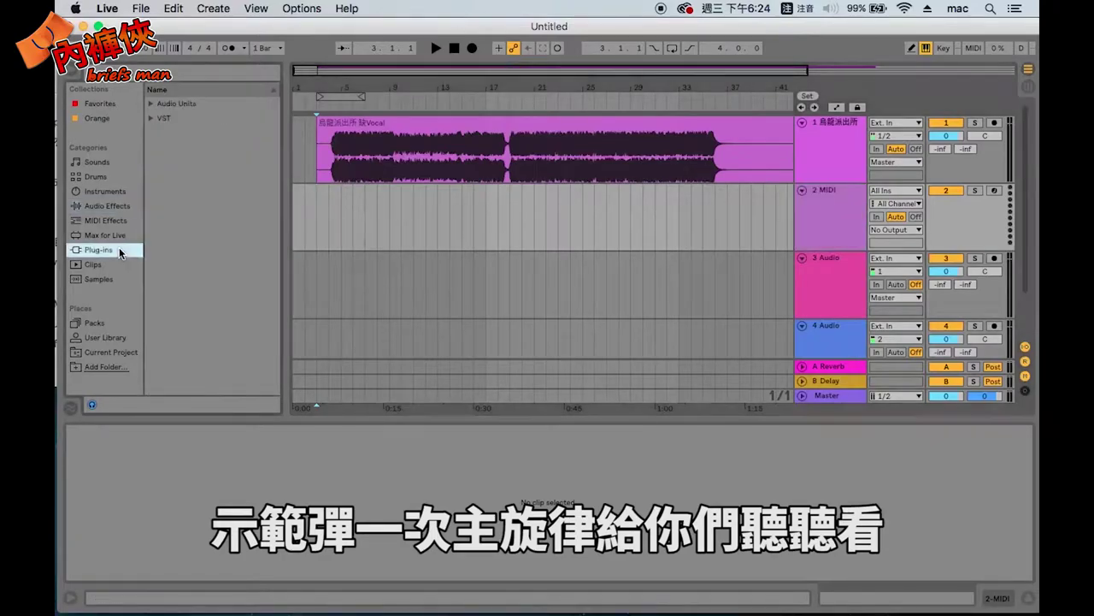
{"action": "left_click", "coordinate": [194, 105]}
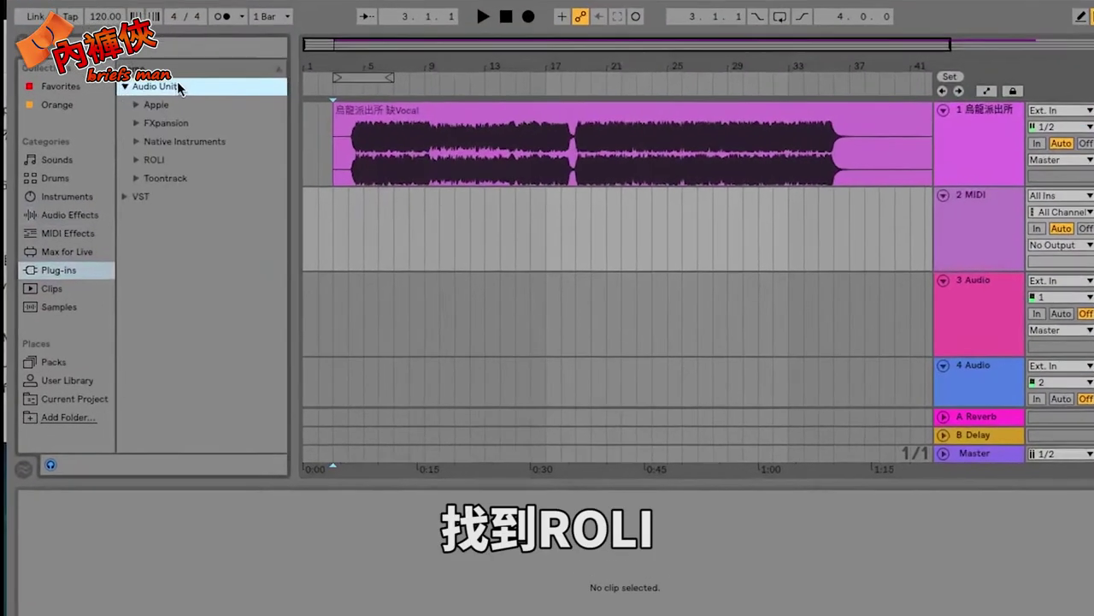
{"action": "double_click", "coordinate": [154, 160]}
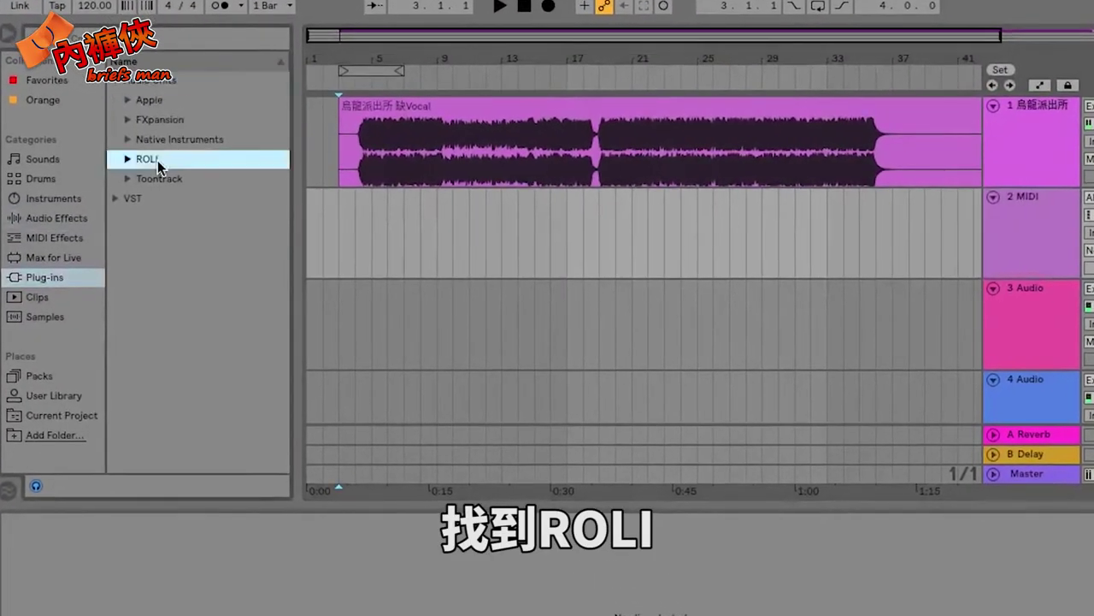
{"action": "left_click", "coordinate": [212, 178]}
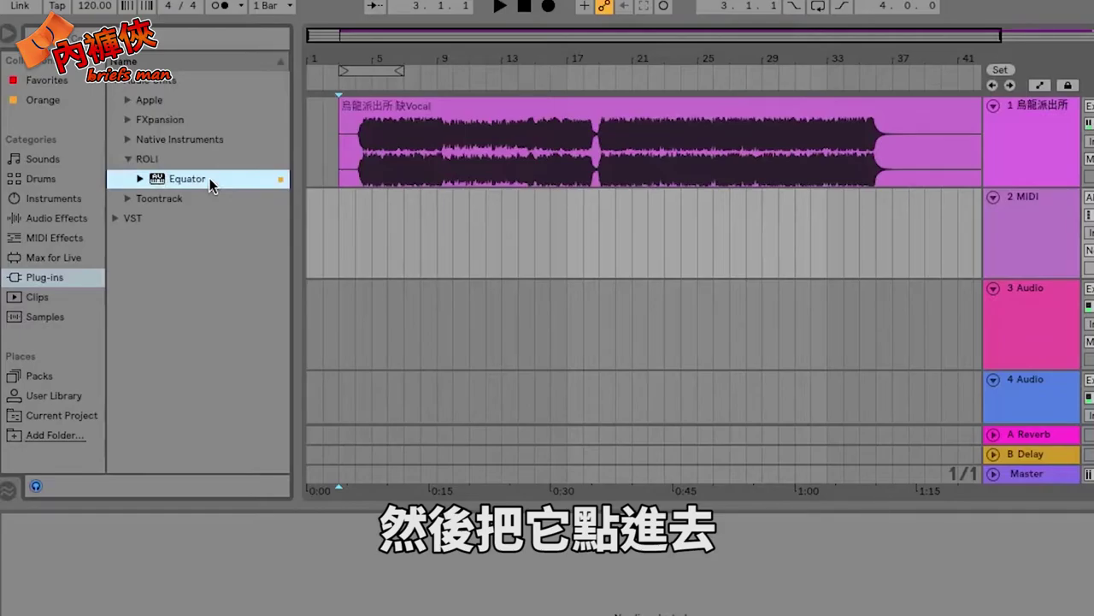
{"action": "double_click", "coordinate": [209, 177]}
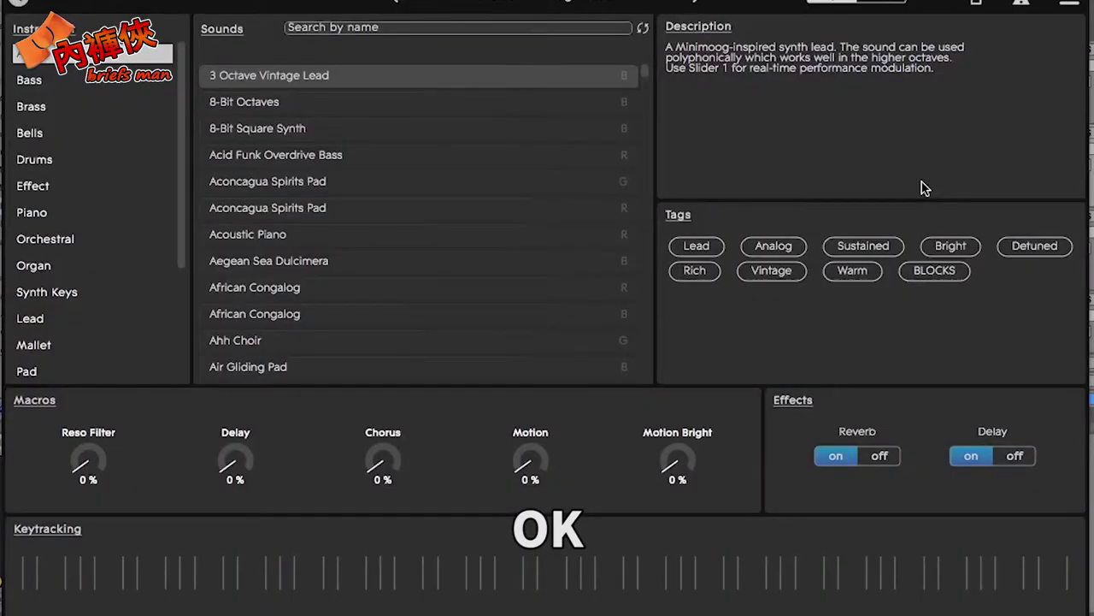
Filter Equator's Piano sounds by "h" and step through the presets upward from Smokey Rhodes
{"action": "left_click", "coordinate": [399, 29]}
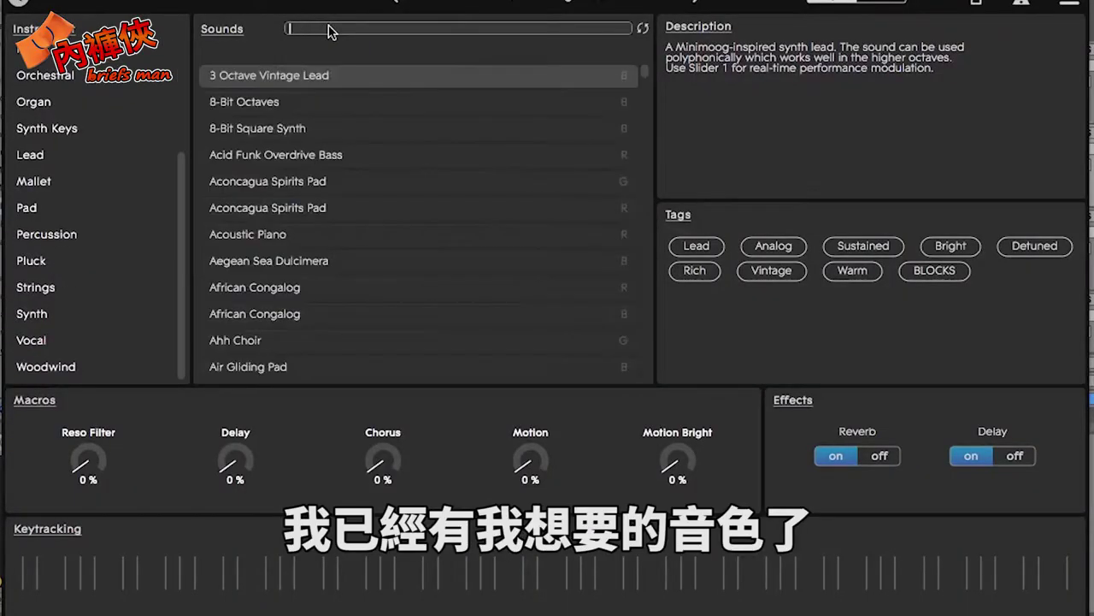
{"action": "type", "text": "h"}
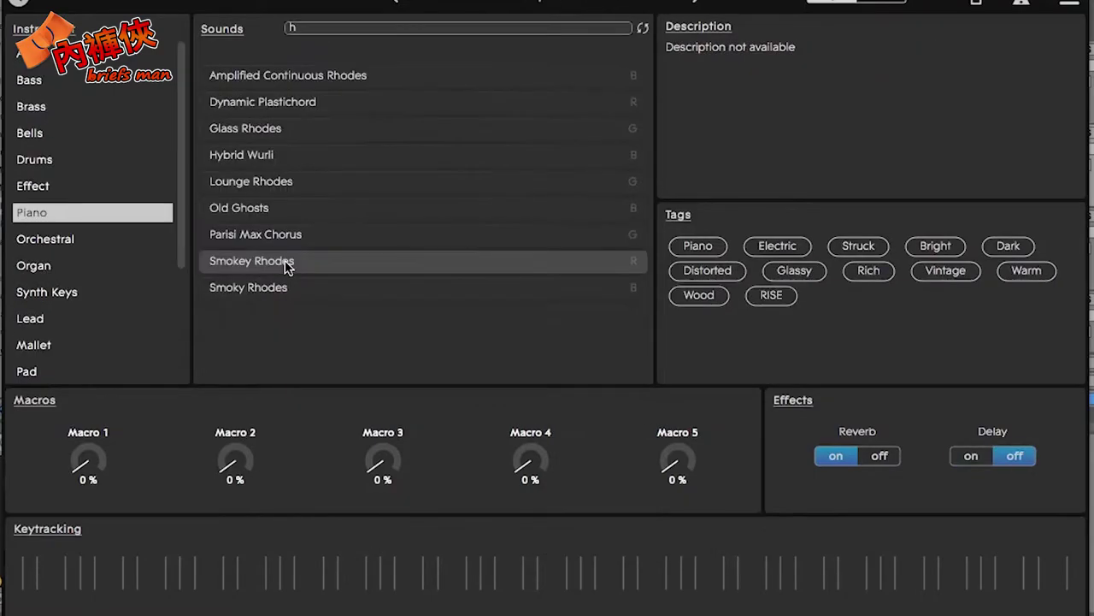
{"action": "key", "text": "Up"}
{"action": "key", "text": "Up"}
{"action": "key", "text": "Up"}
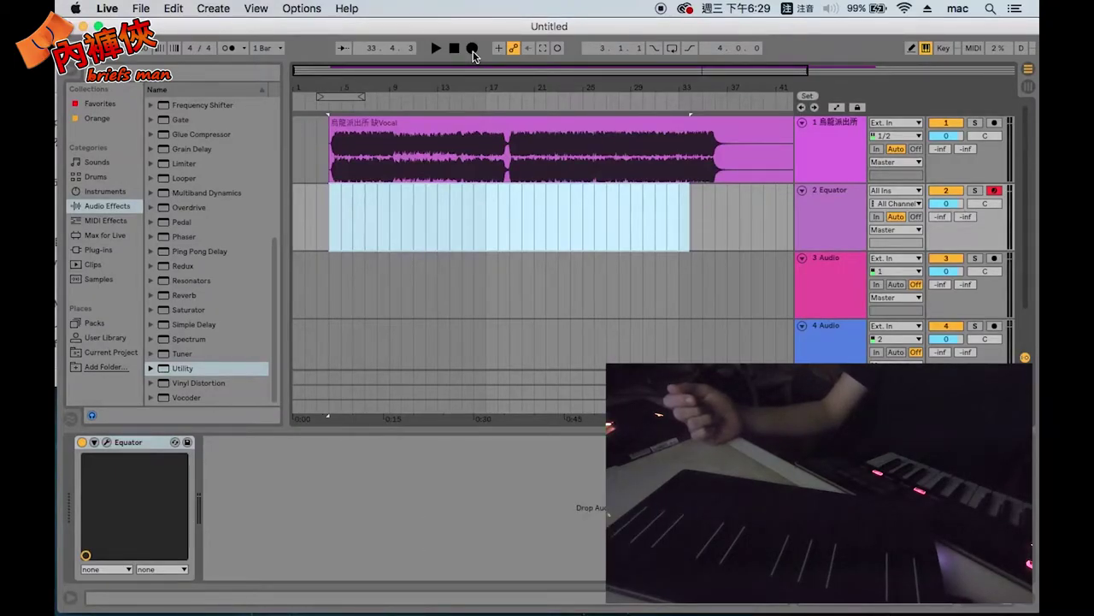
Start recording the main melody on the armed Equator track from the beginning of the audio clip
{"action": "left_click", "coordinate": [472, 48]}
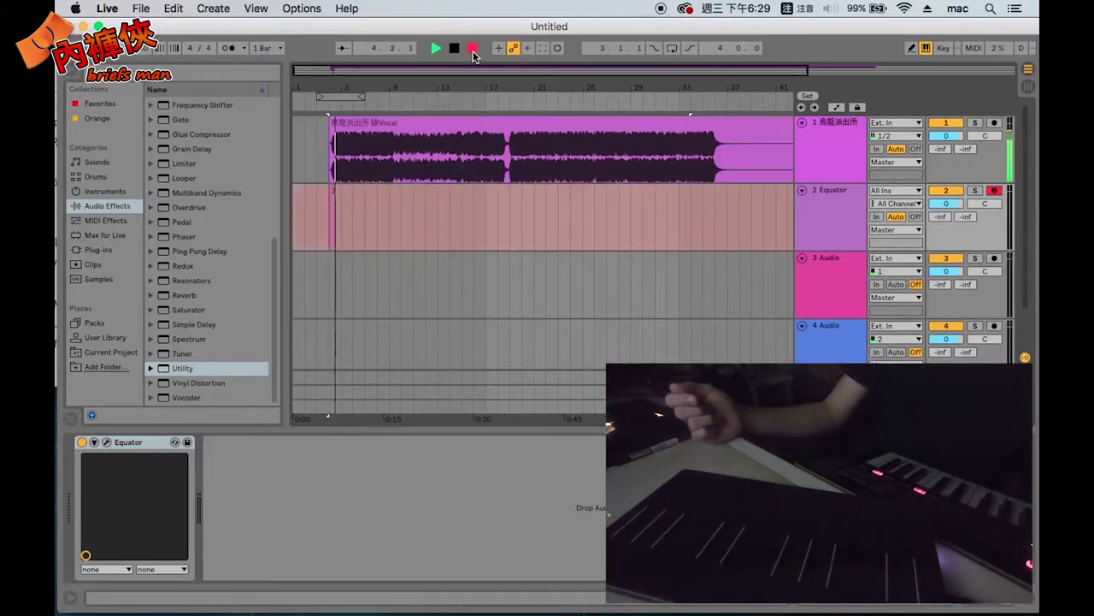